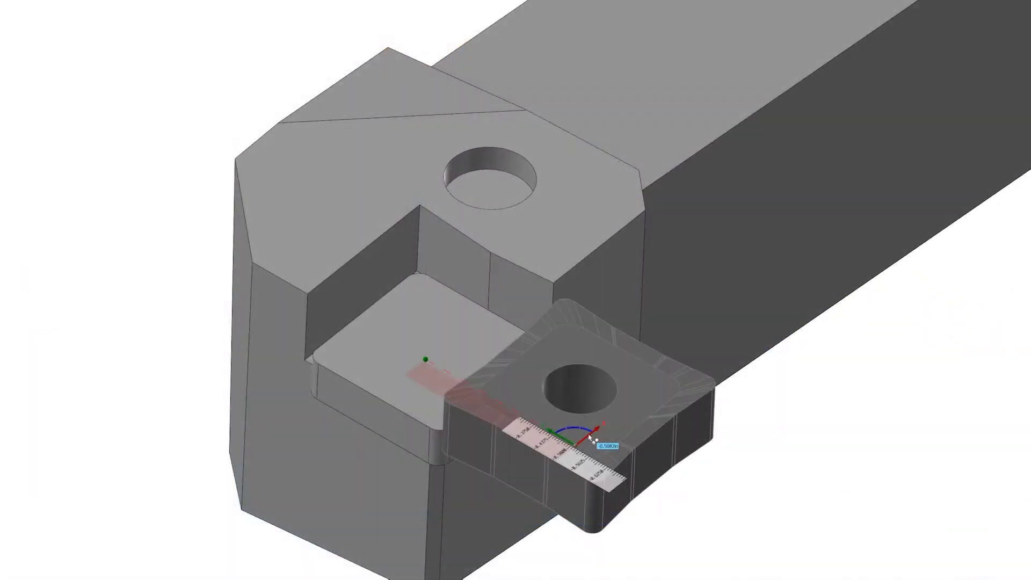
# Drag the insert along the gnomon axis into the holder's pocket
pyautogui.moveTo(595, 440)
pyautogui.mouseDown()
pyautogui.moveTo(413, 336)
pyautogui.moveTo(367, 324)
pyautogui.mouseUp()
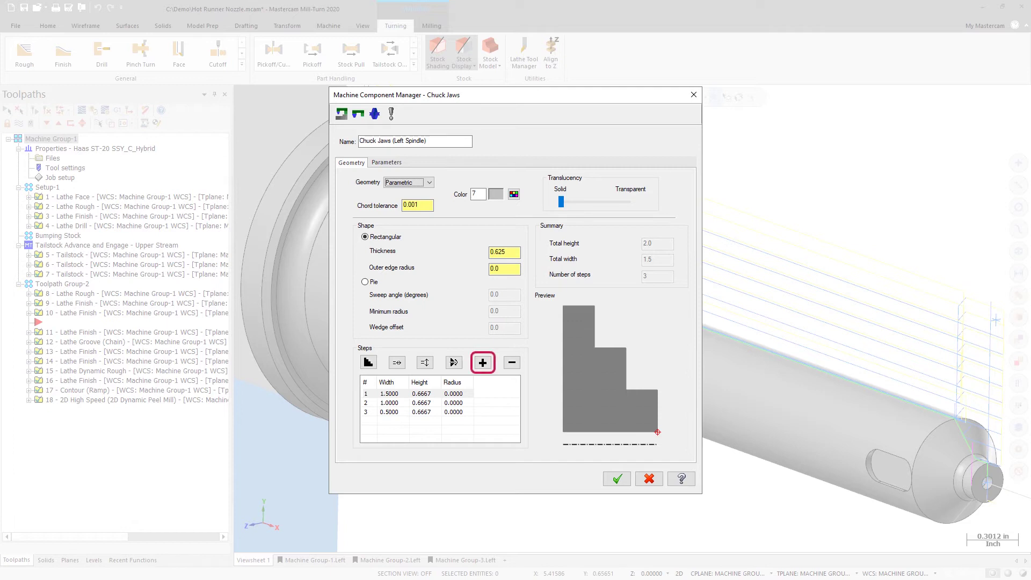
# Add a fourth chuck jaw step and reverse the step order to widths 0.5 through 2.0
pyautogui.click(483, 362)
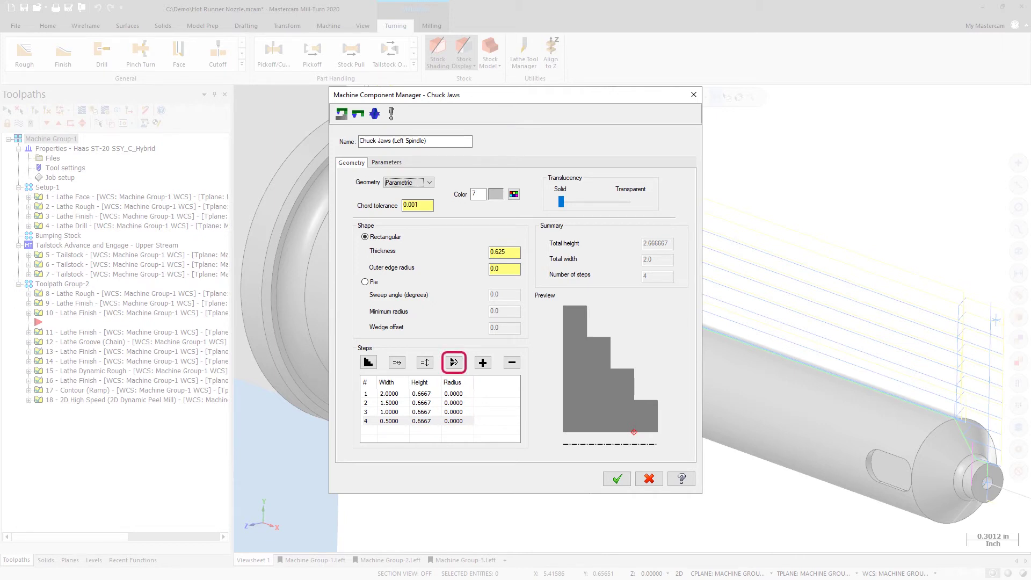
pyautogui.click(454, 363)
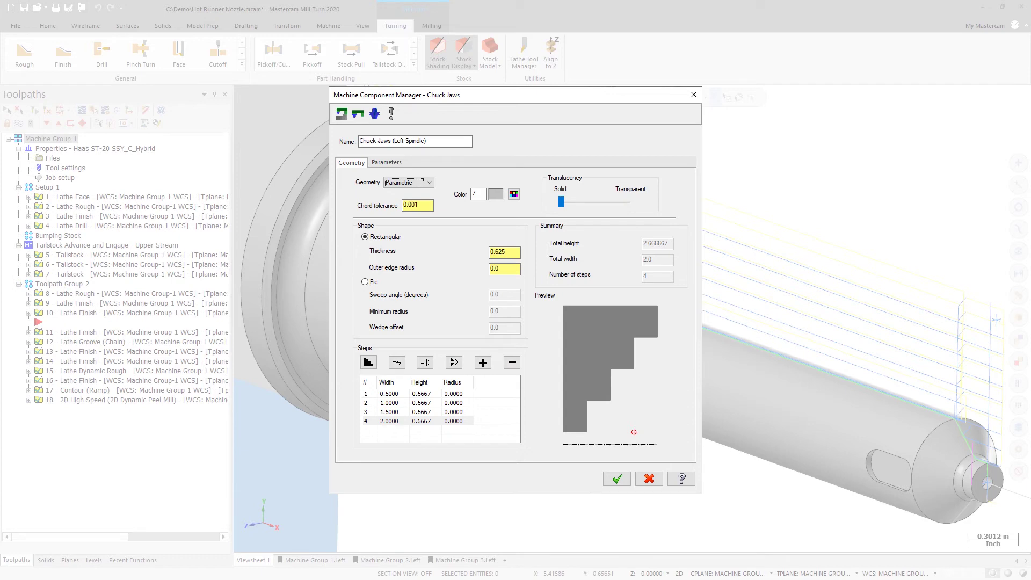